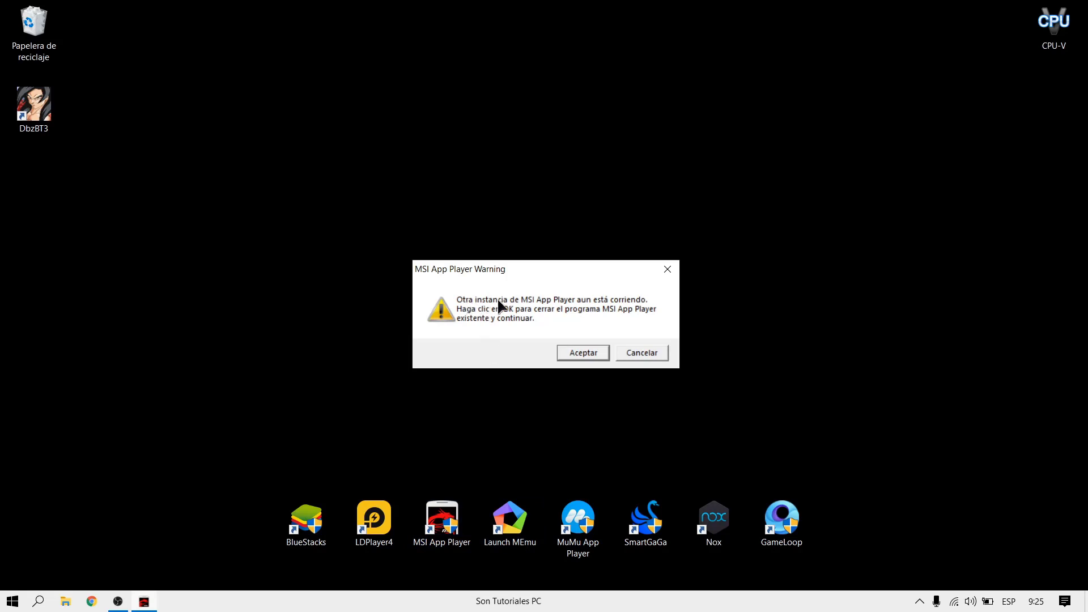
# Accept closing the existing MSI App Player instance and set the player's display resolution to Restaurar sistema
pyautogui.click(586, 353)
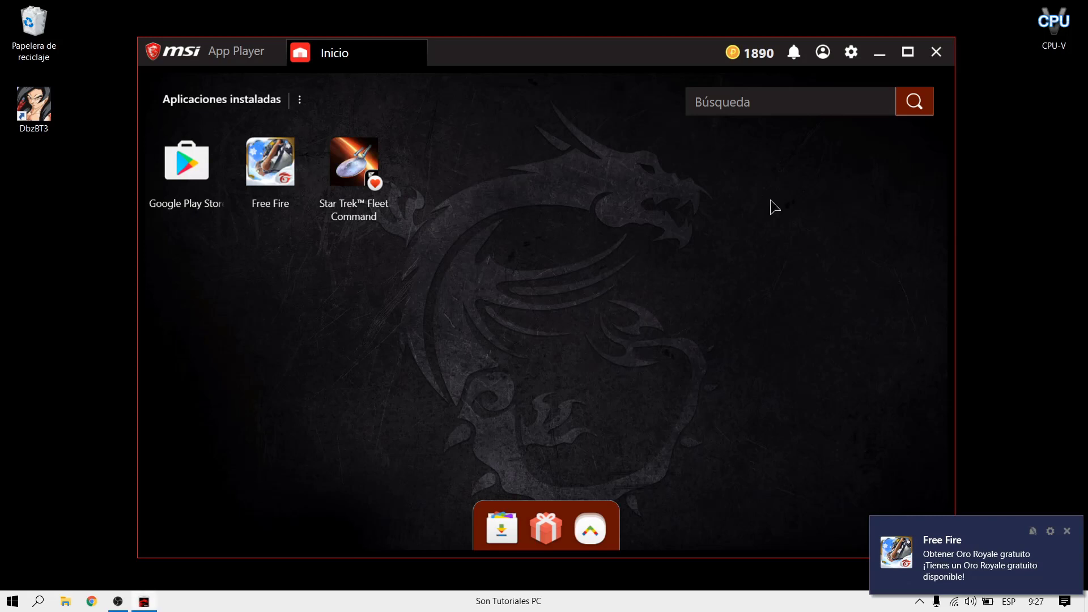
pyautogui.click(852, 52)
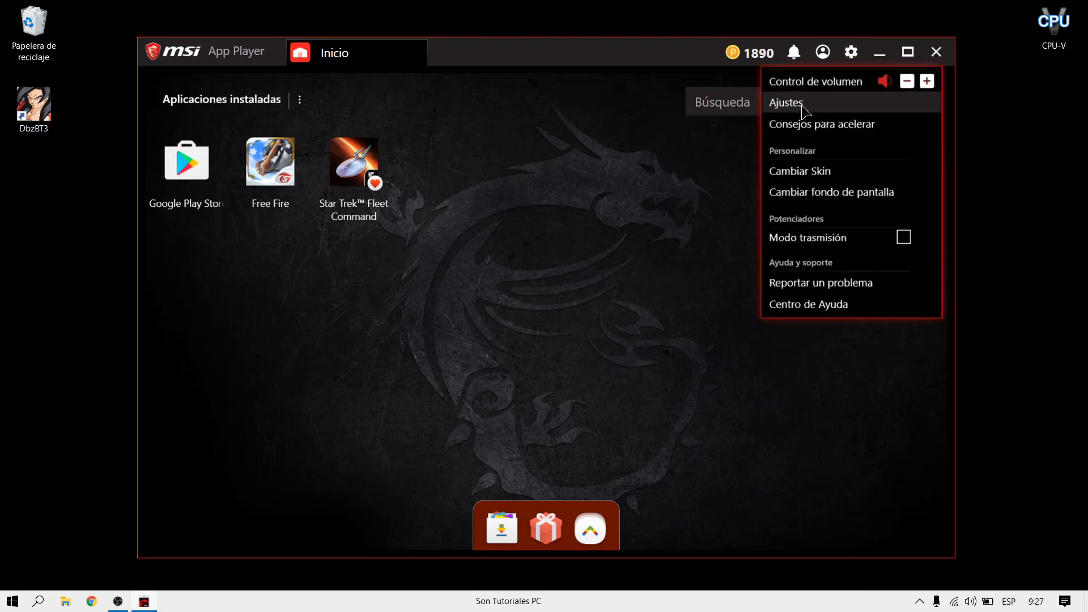
pyautogui.click(812, 105)
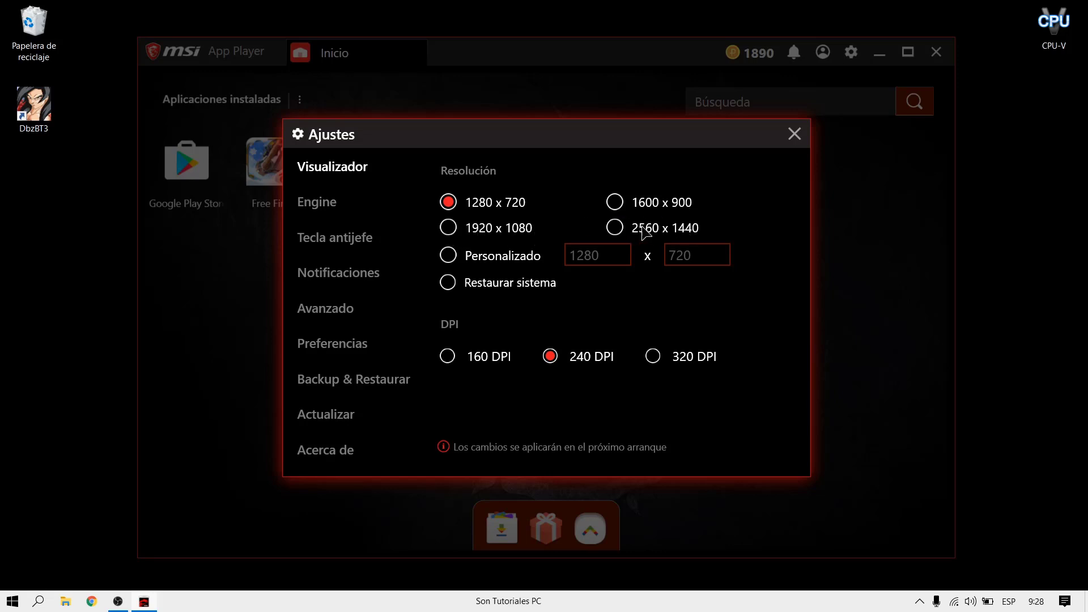
pyautogui.click(448, 285)
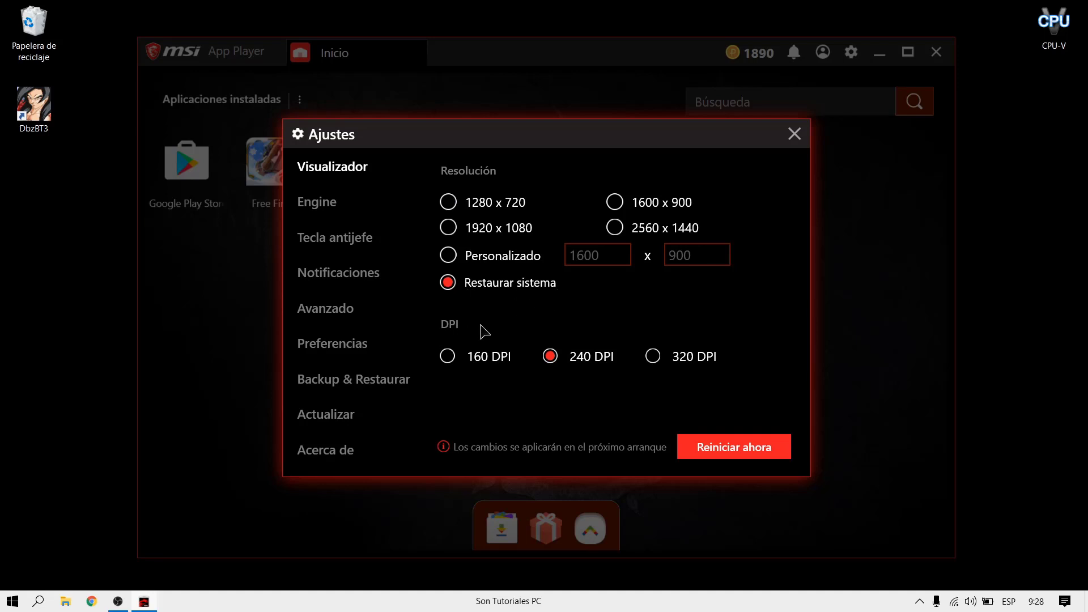
# Try the 160 DPI and 320 DPI options in the display settings and return the DPI to 240
pyautogui.click(447, 358)
pyautogui.click(653, 358)
pyautogui.click(558, 359)
pyautogui.click(448, 357)
pyautogui.click(550, 356)
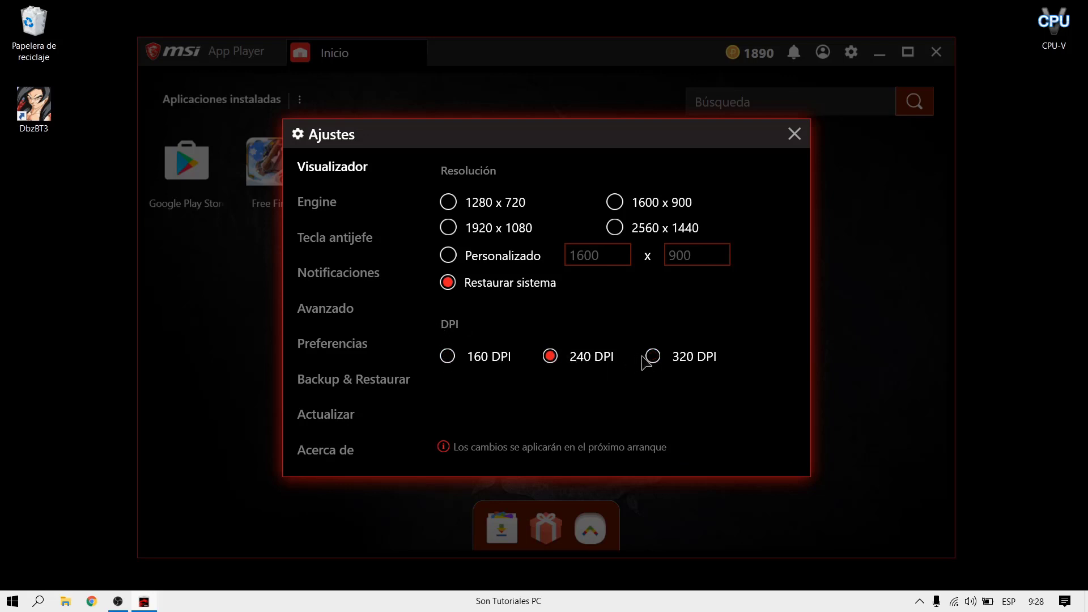
pyautogui.click(653, 356)
pyautogui.click(551, 357)
pyautogui.click(448, 357)
pyautogui.click(550, 356)
pyautogui.click(653, 357)
pyautogui.click(550, 356)
pyautogui.click(448, 357)
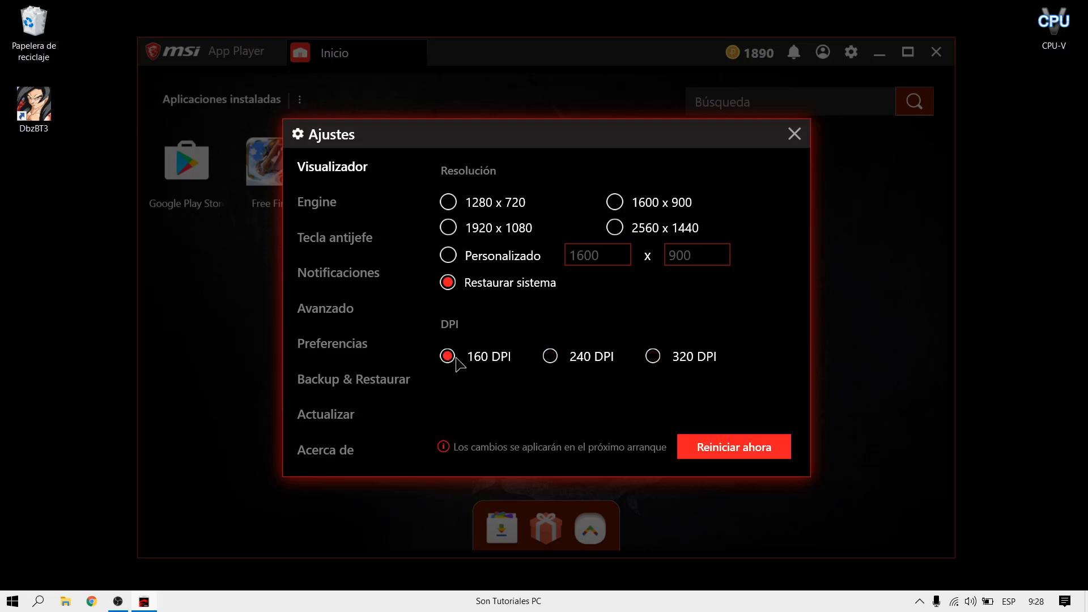
pyautogui.click(552, 361)
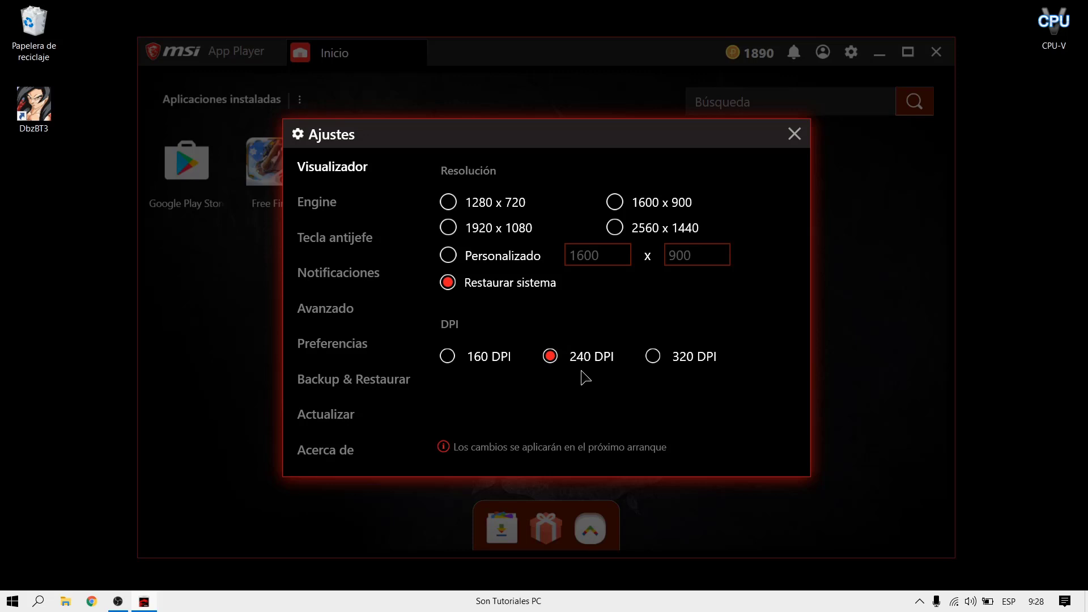
# In the Engine settings, try DirectX and the advanced graphics mode (Beta), and return to OpenGL with the advanced mode off
pyautogui.click(335, 203)
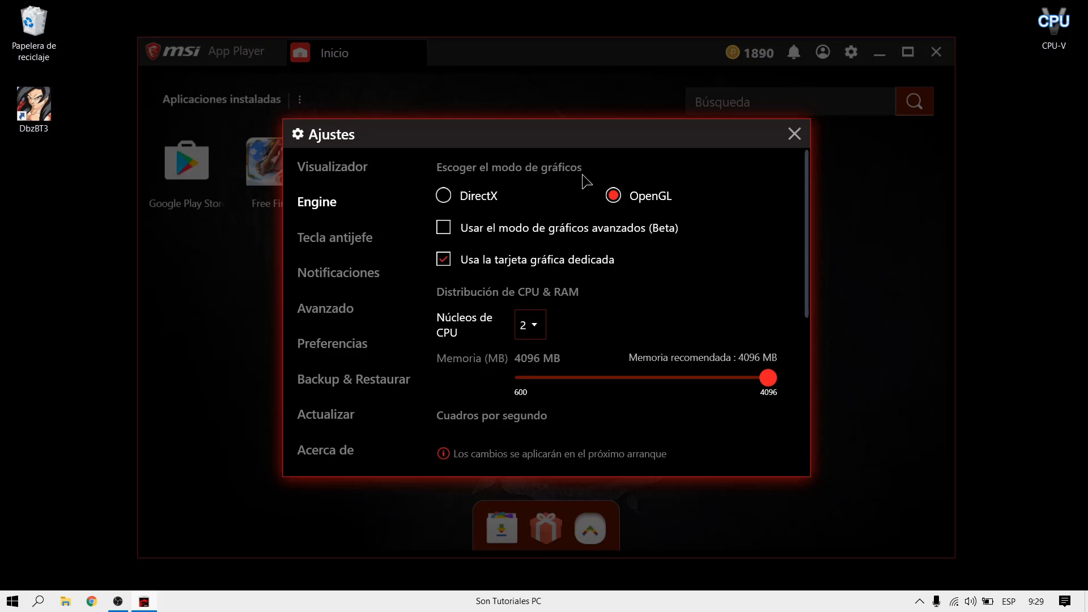
pyautogui.click(444, 196)
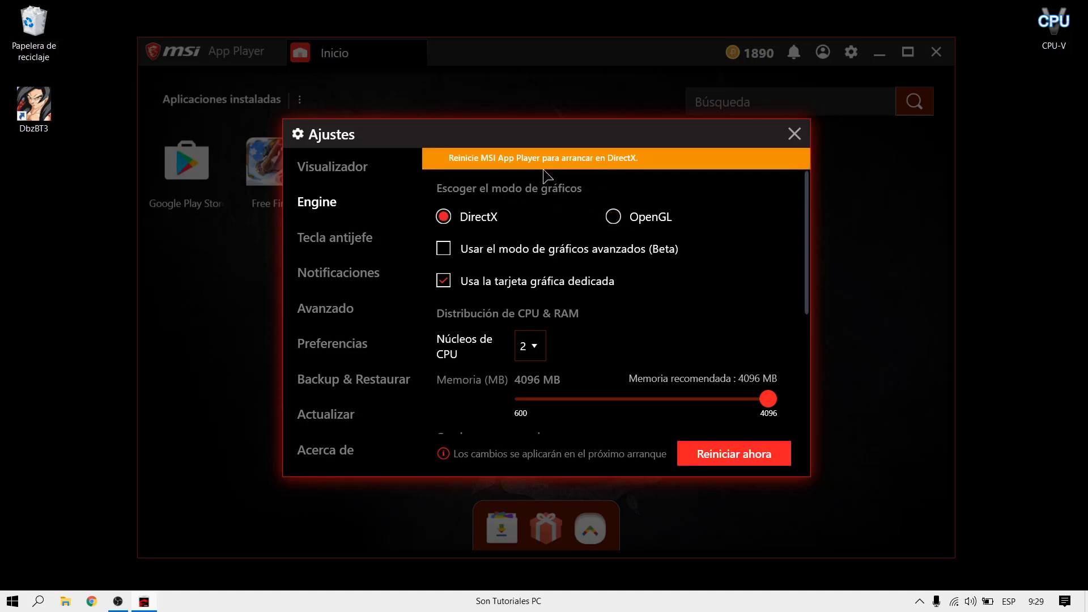
pyautogui.click(632, 216)
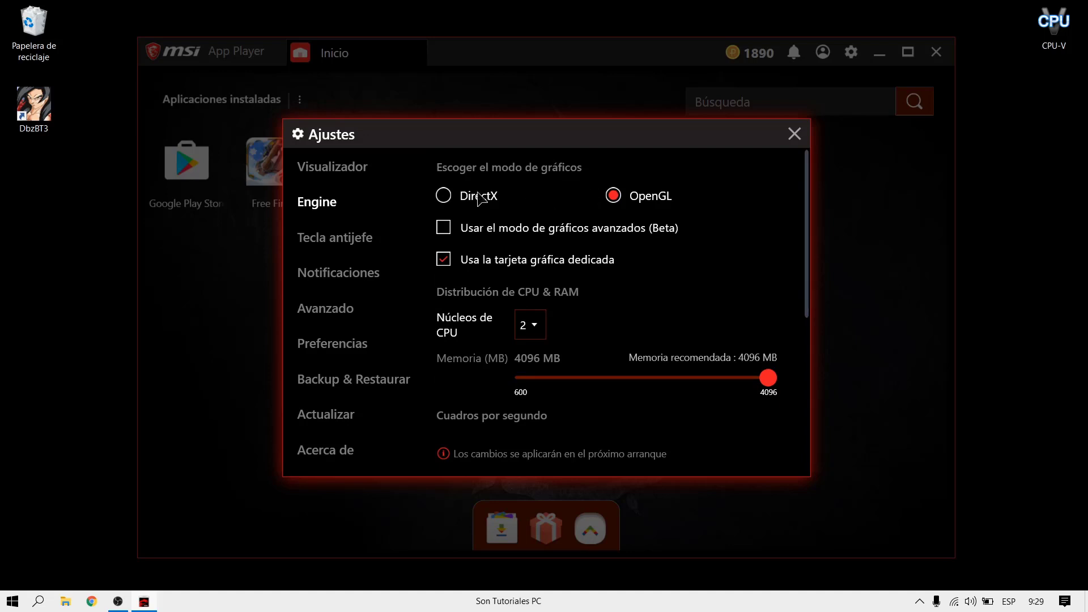
pyautogui.click(444, 196)
pyautogui.click(611, 218)
pyautogui.click(443, 228)
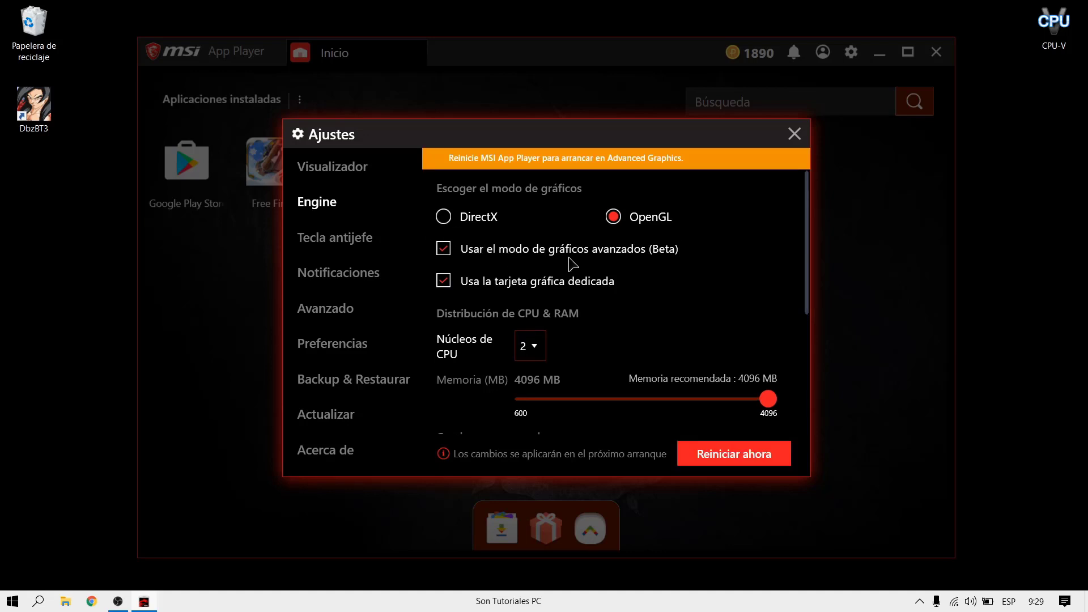
pyautogui.click(445, 249)
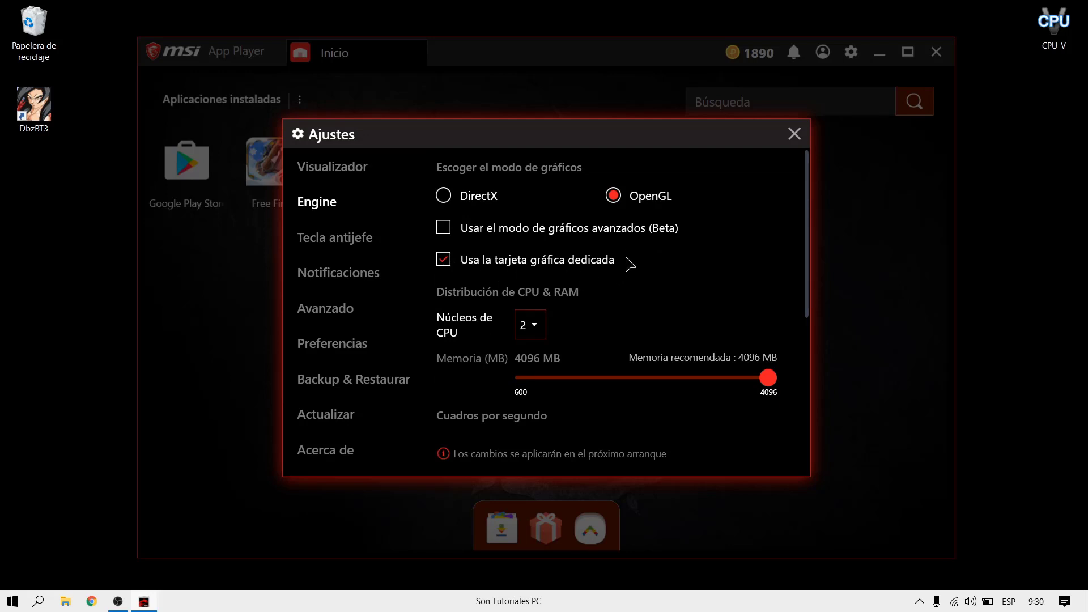
# Look through the available CPU core counts in the Engine settings and set the cores to 8
pyautogui.scroll(-1, 611, 278)
pyautogui.scroll(-1, 611, 281)
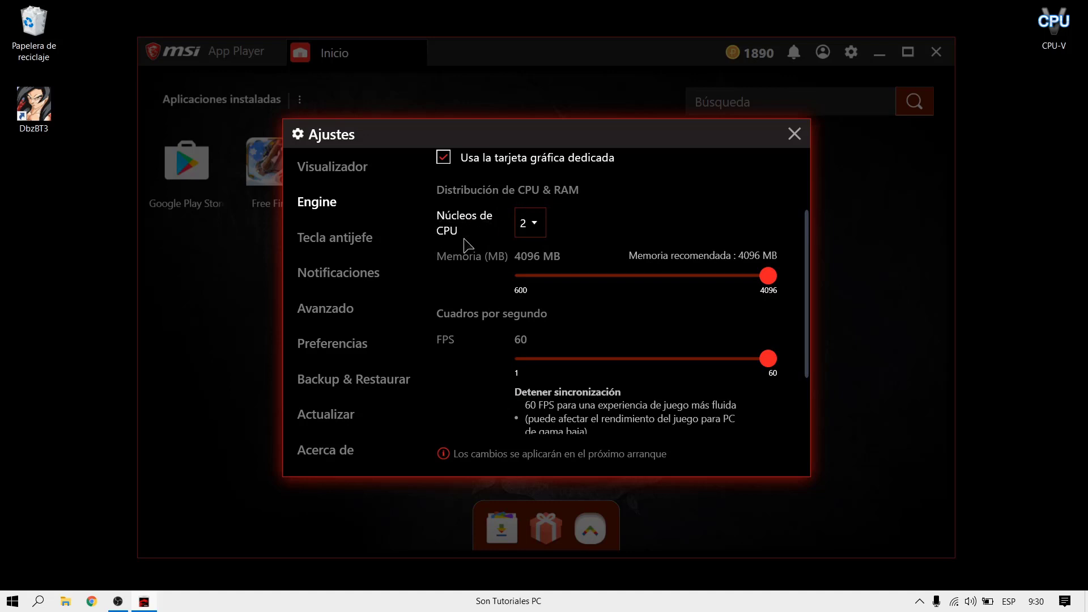
pyautogui.click(538, 229)
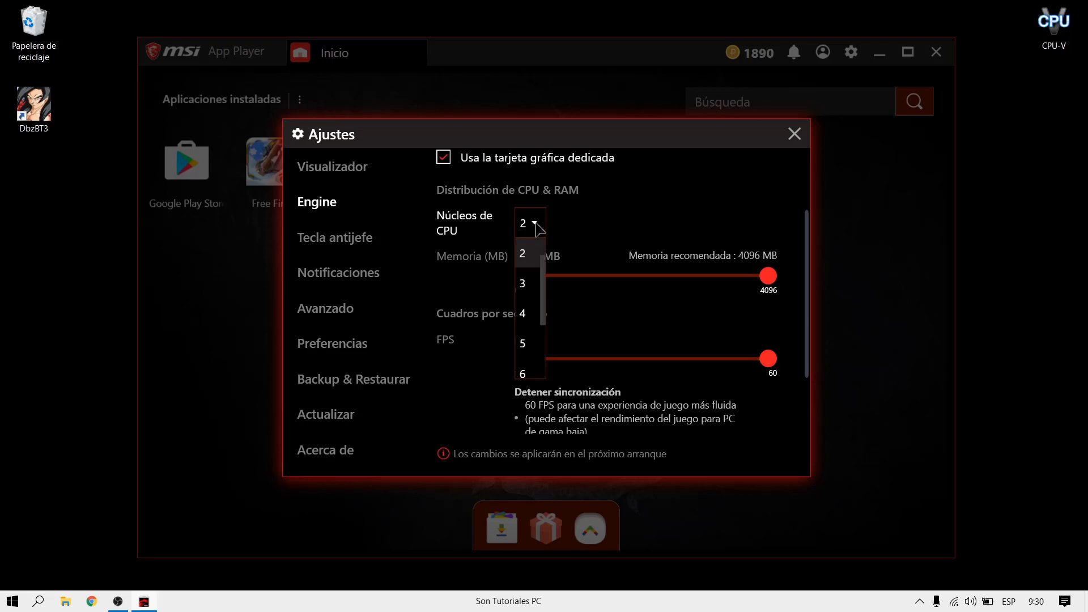
pyautogui.click(527, 259)
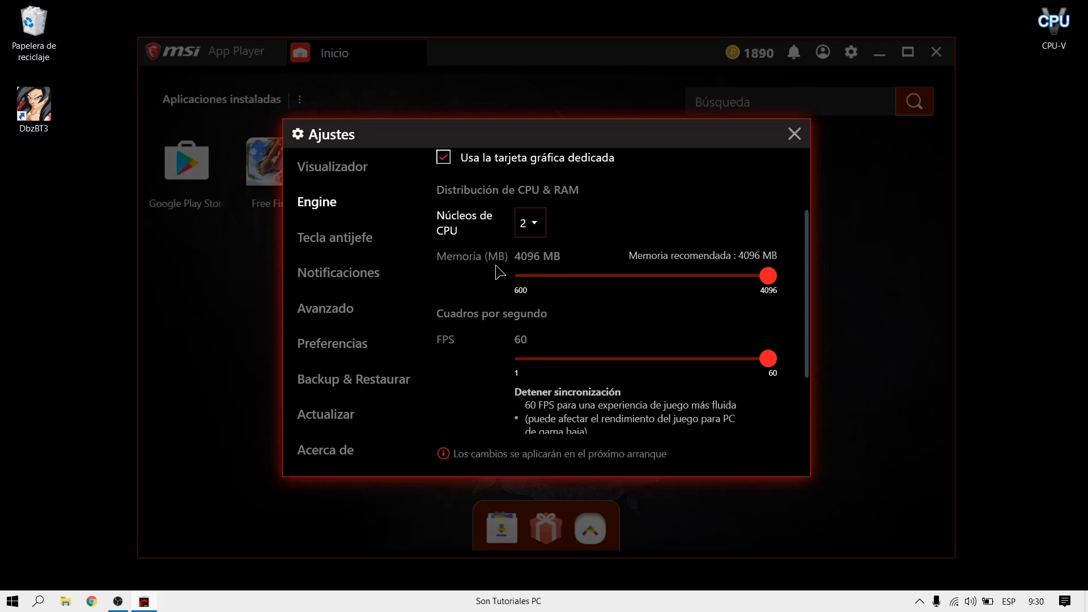
pyautogui.click(530, 227)
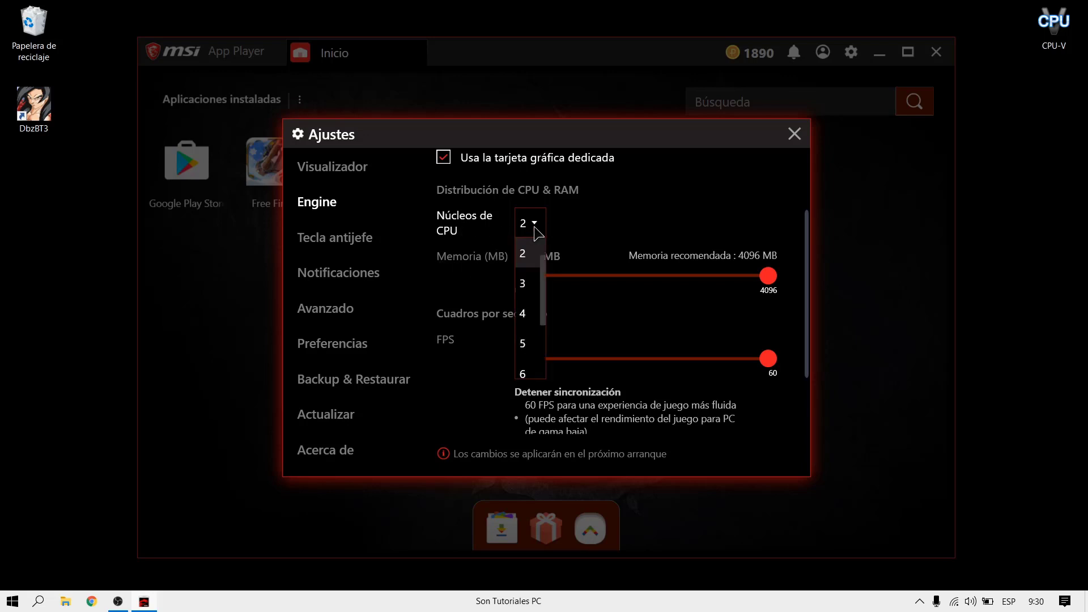
pyautogui.scroll(-2, 533, 296)
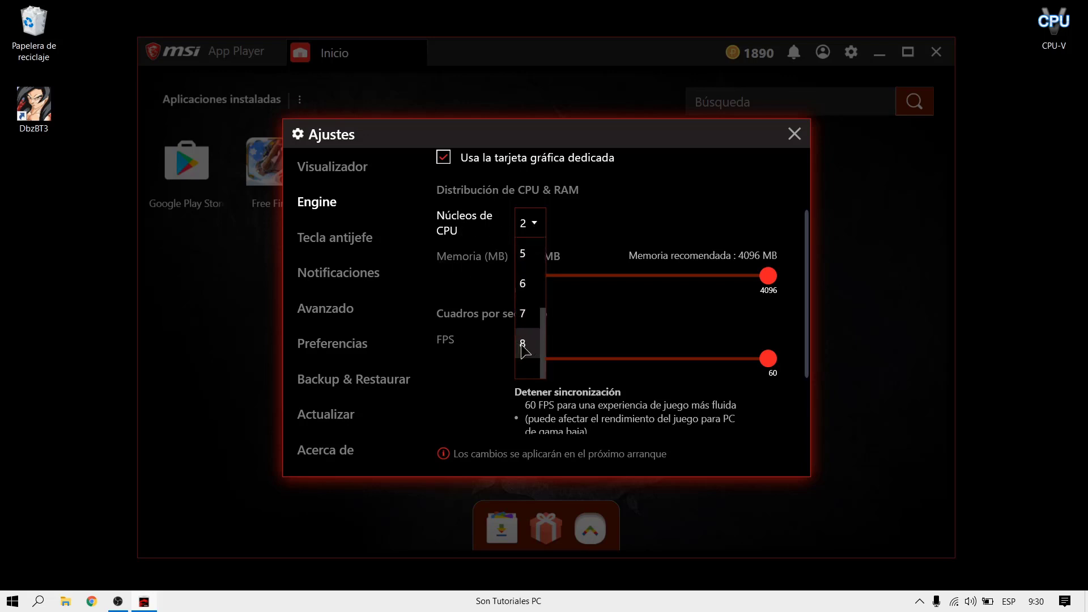
pyautogui.scroll(2, 527, 346)
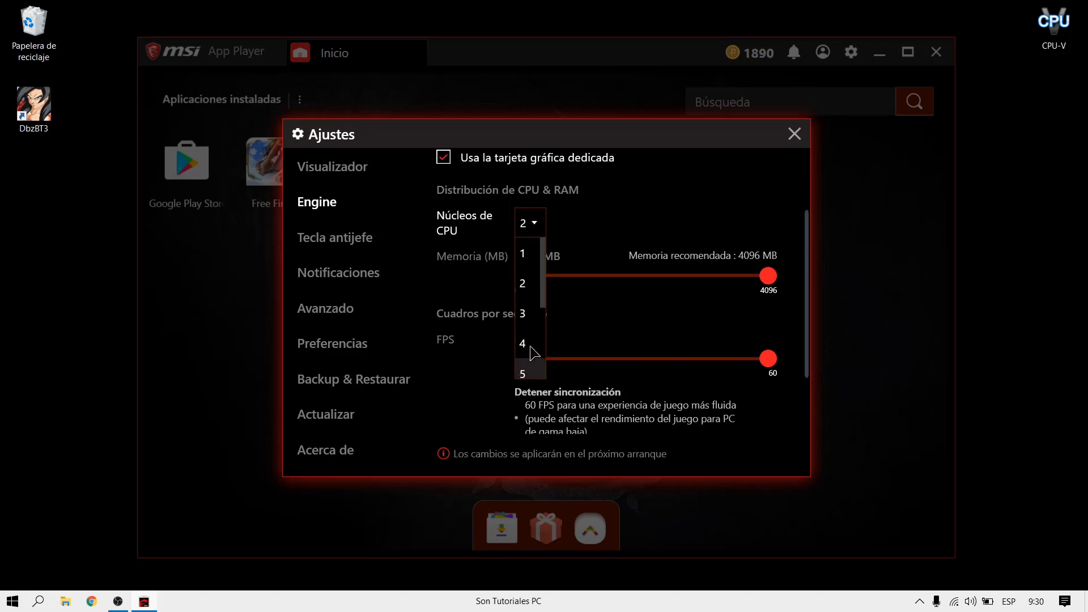
pyautogui.scroll(-2, 527, 289)
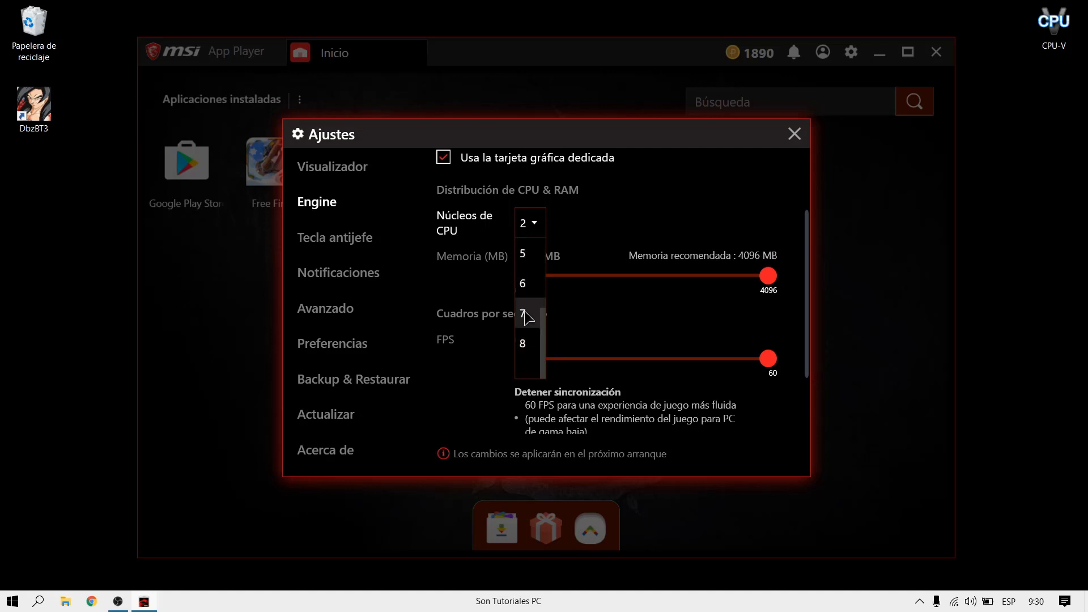
pyautogui.click(533, 344)
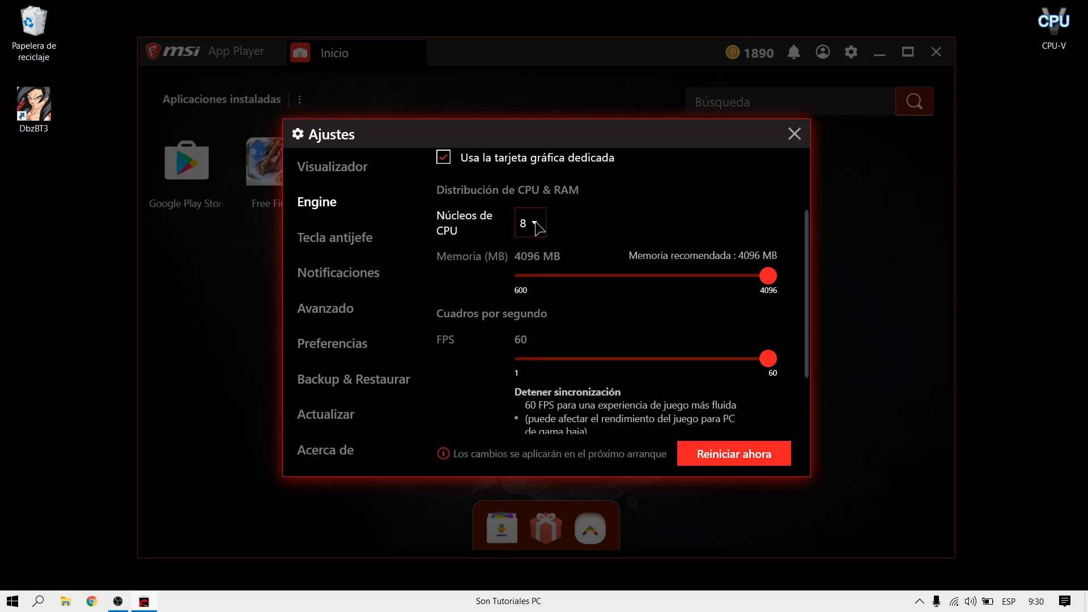
# Set the CPU core count to 2 after trying 4 cores
pyautogui.click(532, 224)
pyautogui.scroll(3, 528, 317)
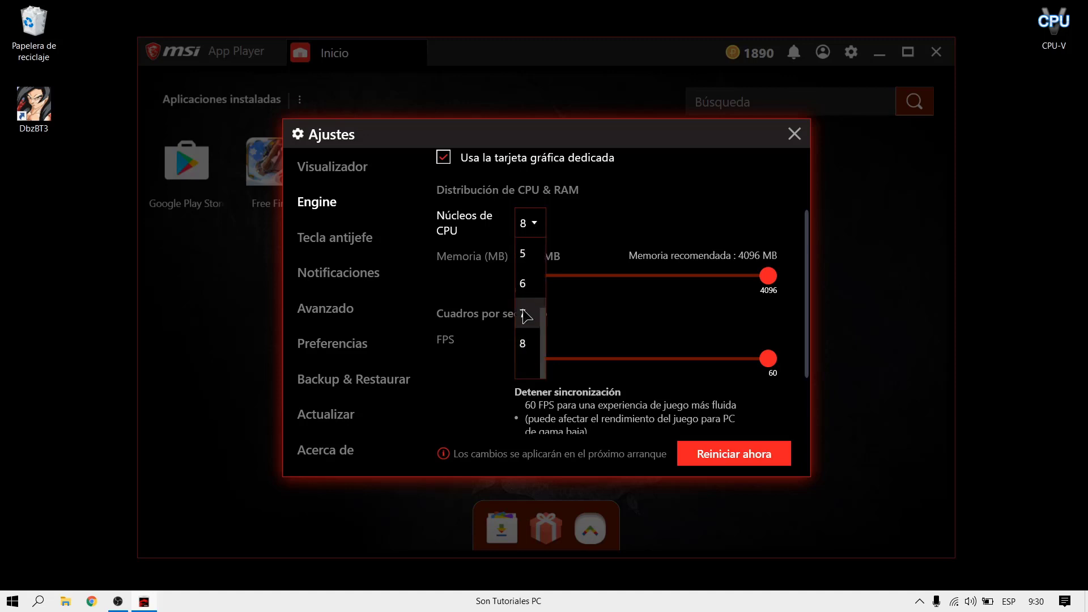
pyautogui.click(526, 317)
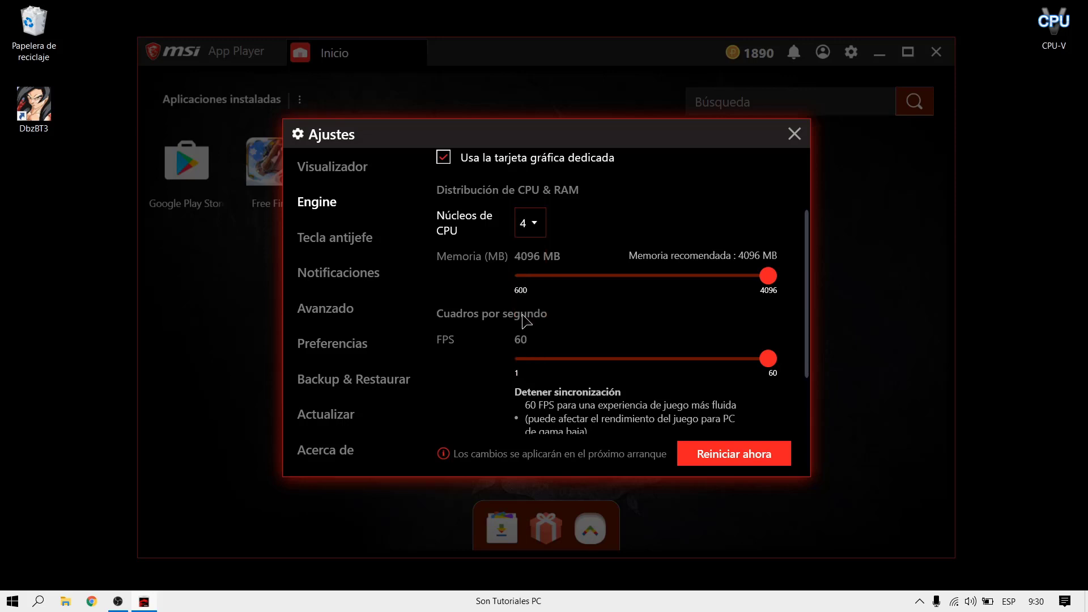
pyautogui.click(530, 226)
pyautogui.scroll(3, 533, 267)
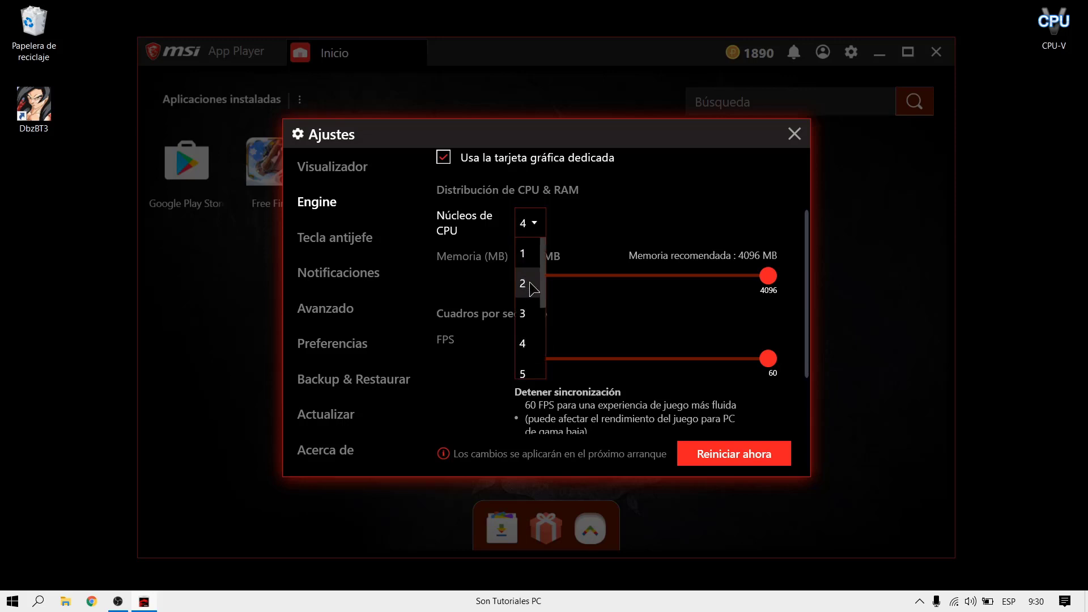
pyautogui.click(532, 284)
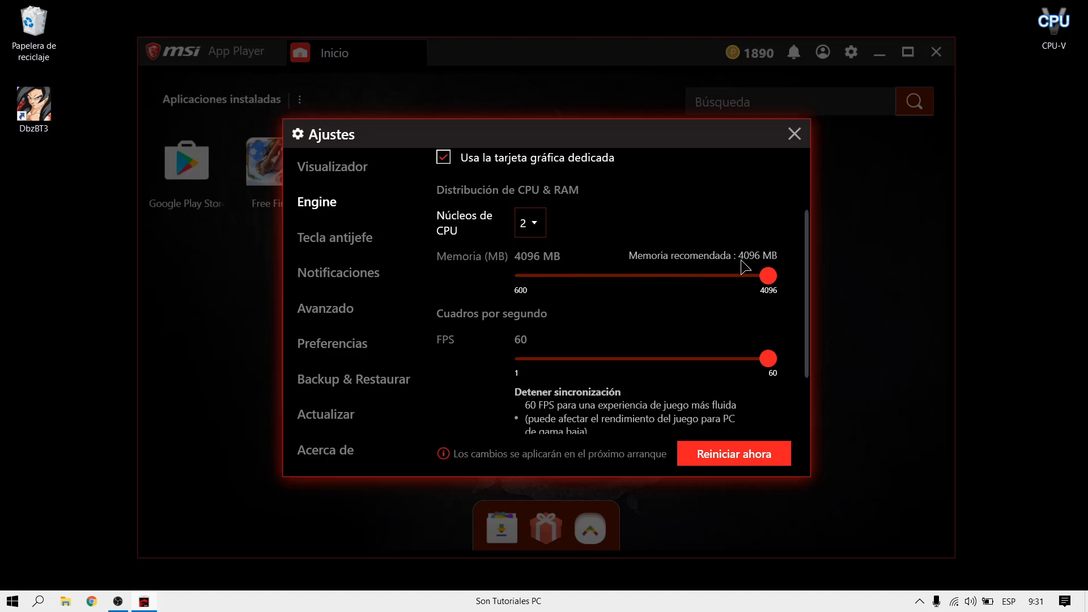
# Set the memory to 4096 MB and, after trying 30 FPS, set the frame rate to 60 FPS
pyautogui.moveTo(770, 277); pyautogui.dragTo(804, 284)
pyautogui.moveTo(759, 283); pyautogui.dragTo(787, 300)
pyautogui.scroll(-3, 590, 294)
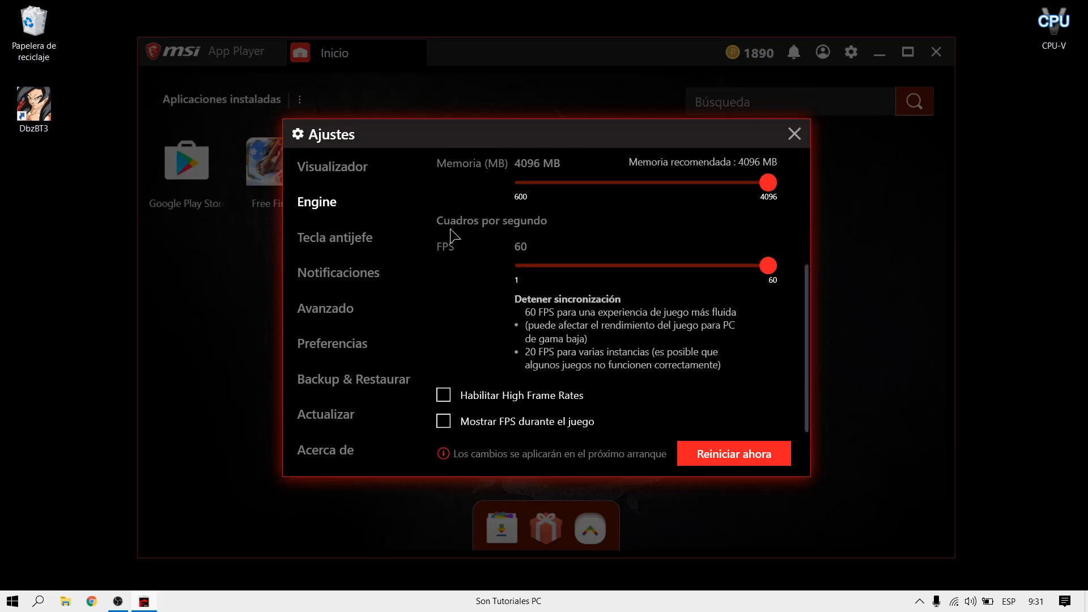
pyautogui.moveTo(768, 266); pyautogui.dragTo(642, 274)
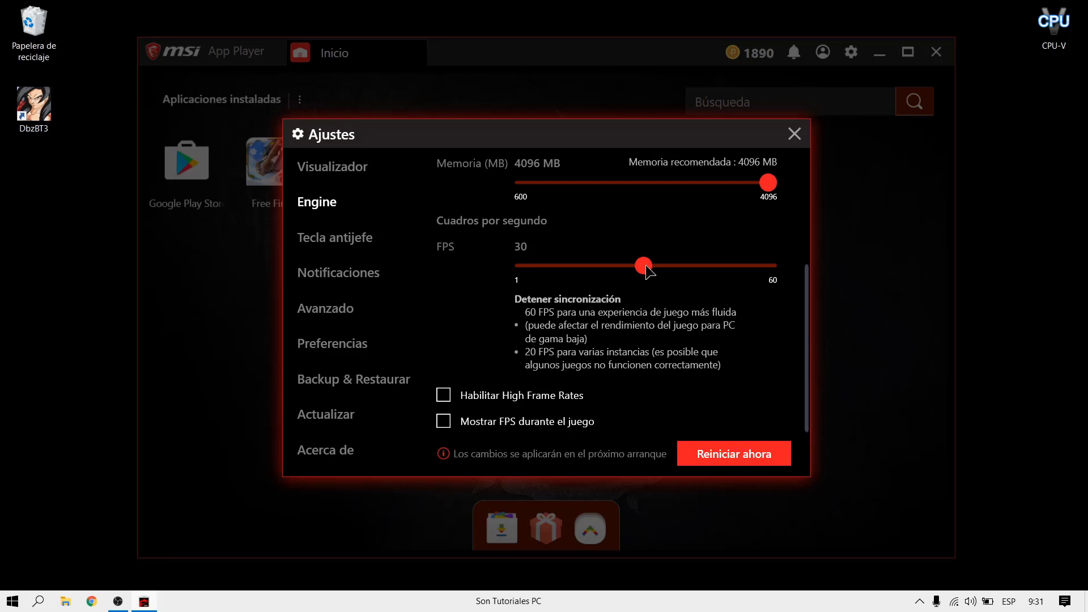
pyautogui.moveTo(648, 271); pyautogui.dragTo(804, 292)
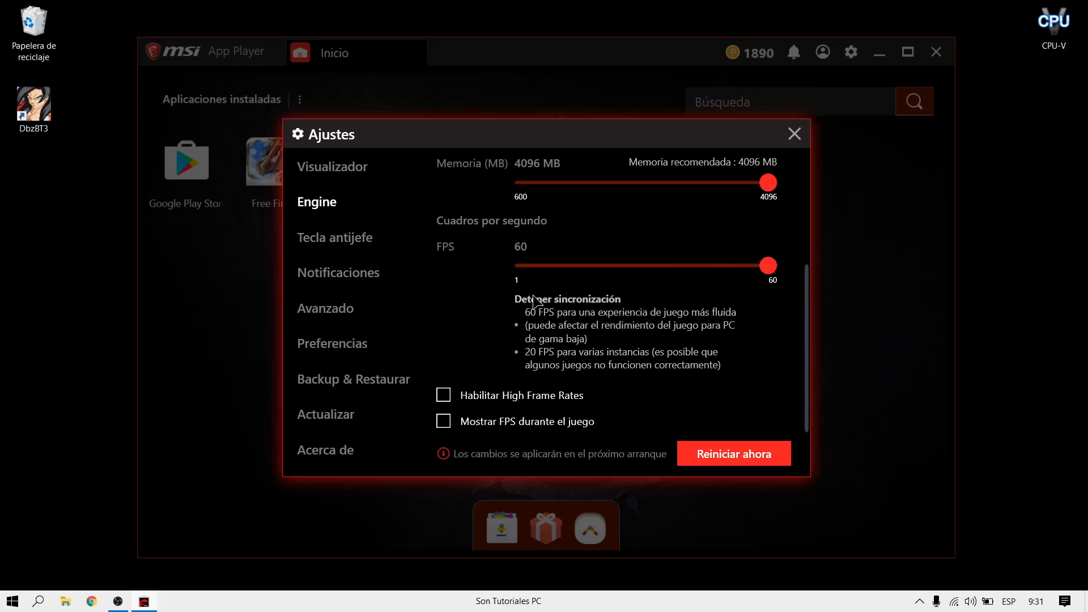
# Try High Frame Rates with the frame rate raised to 240 FPS, and disable the option again at 60 FPS
pyautogui.click(571, 397)
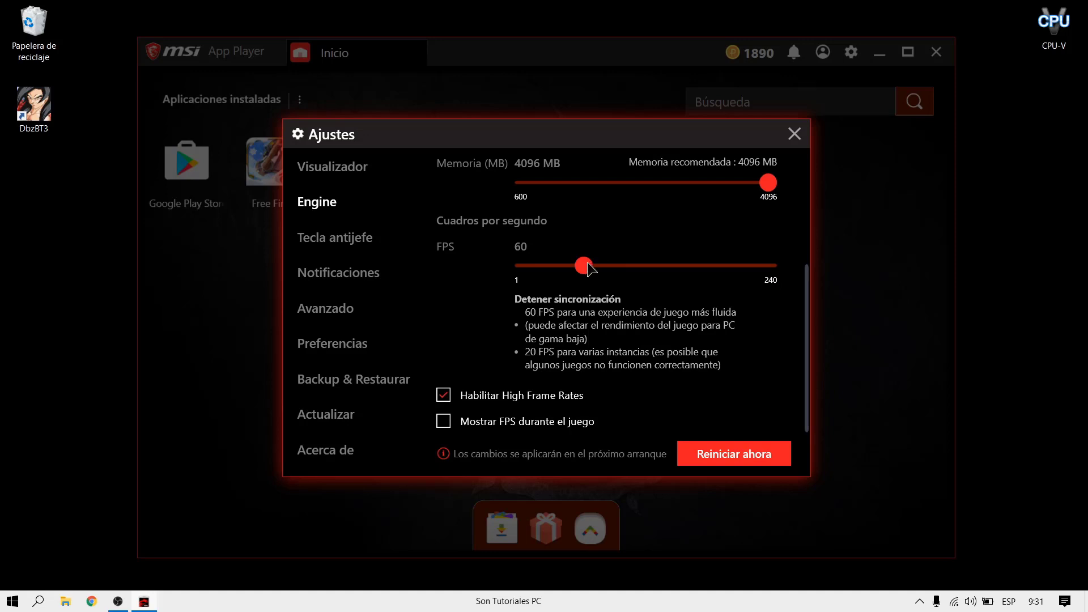
pyautogui.moveTo(588, 266); pyautogui.dragTo(851, 290)
pyautogui.moveTo(768, 265); pyautogui.dragTo(586, 267)
pyautogui.click(445, 397)
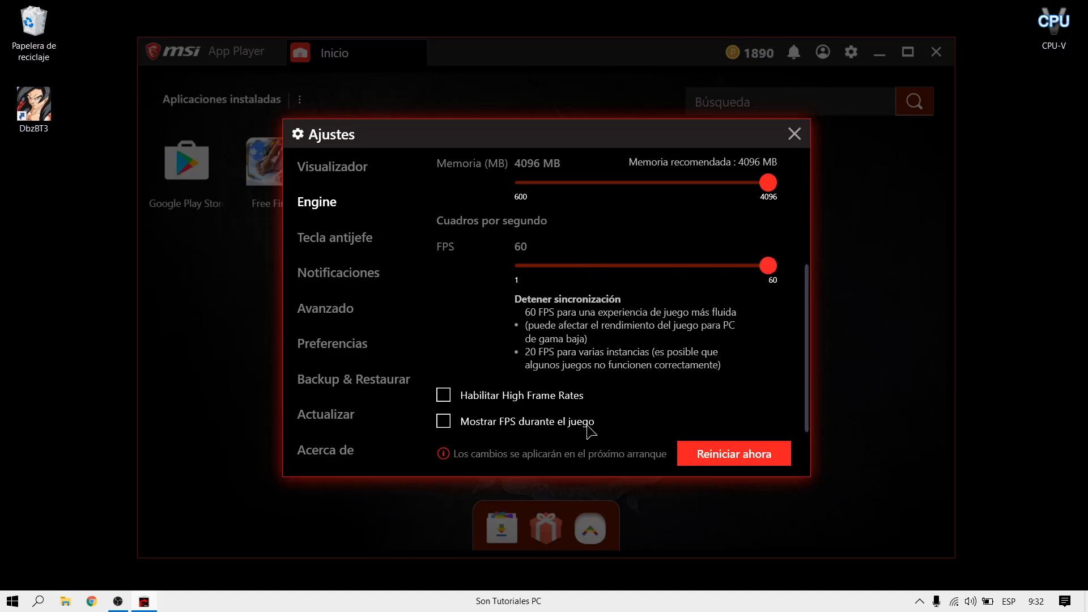
# Enable the in-game FPS display and turn off the desktop, custom app, ribbon and pop-up notification options
pyautogui.click(445, 423)
pyautogui.click(311, 241)
pyautogui.click(310, 275)
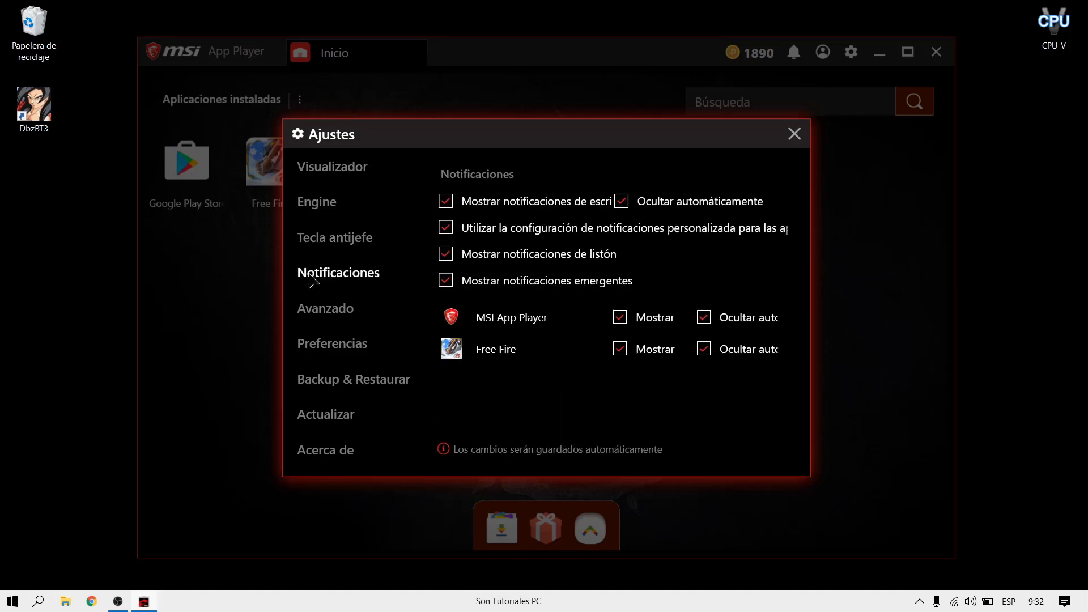
pyautogui.click(447, 202)
pyautogui.click(446, 228)
pyautogui.click(445, 253)
pyautogui.click(445, 280)
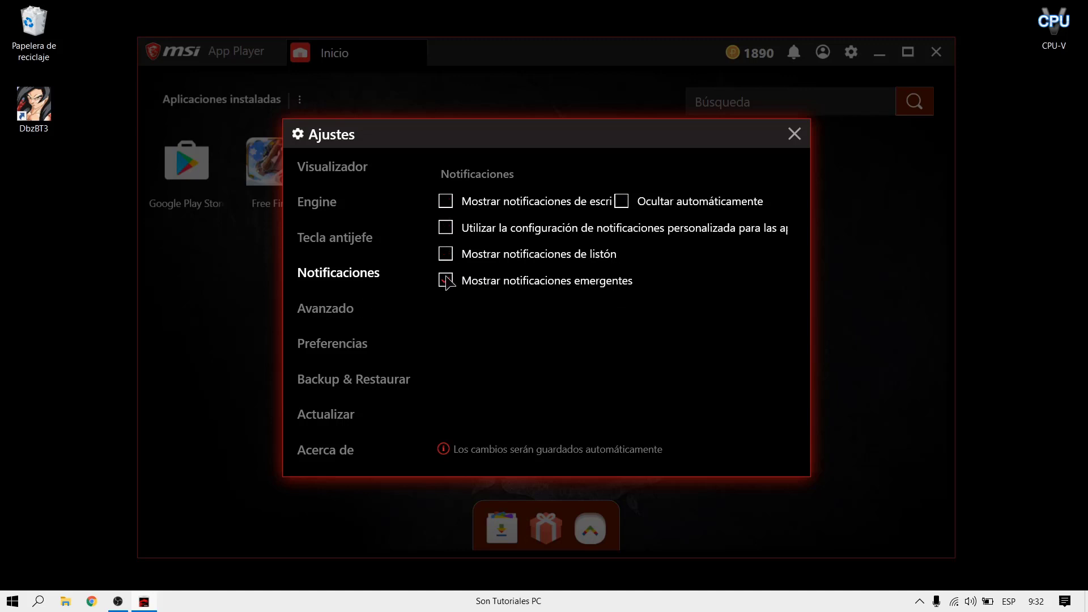
# Save the custom device profile with manufacturer asus, brand asus and model number ASUS_Z01QD
pyautogui.click(337, 316)
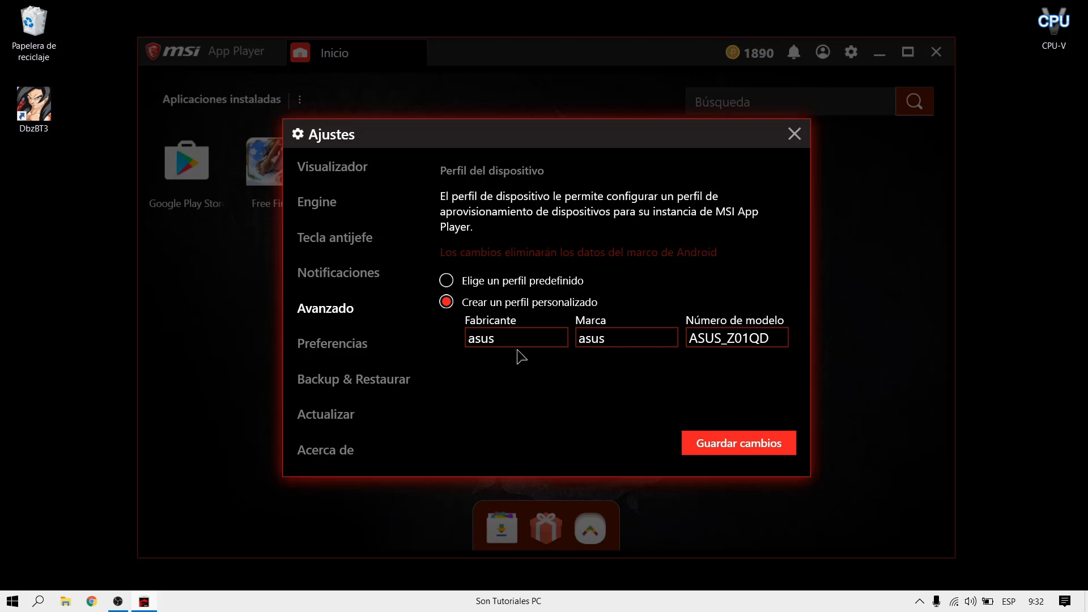
pyautogui.moveTo(508, 343); pyautogui.dragTo(442, 348)
pyautogui.moveTo(613, 339); pyautogui.dragTo(559, 318)
pyautogui.moveTo(689, 339); pyautogui.dragTo(793, 347)
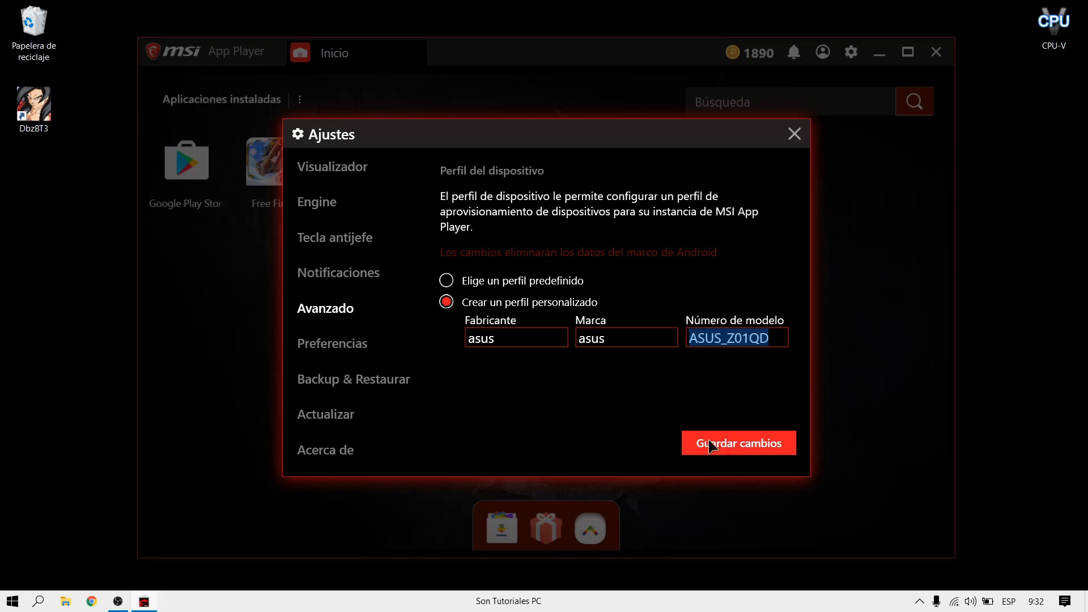
pyautogui.click(774, 449)
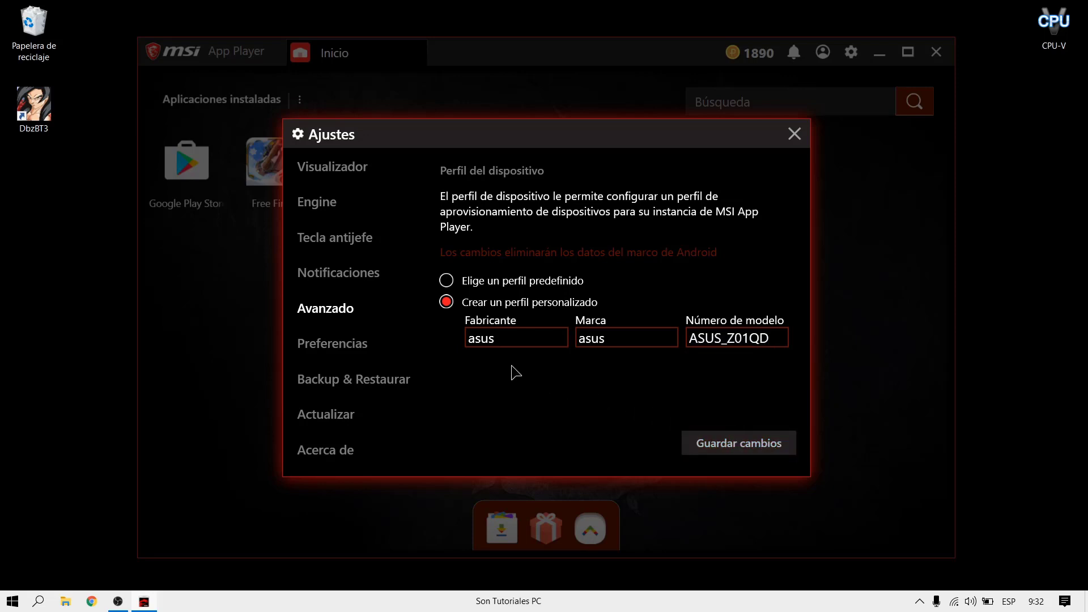
# Review the emulator's preferences, backup and restore options, and update page
pyautogui.click(348, 351)
pyautogui.scroll(-2, 518, 323)
pyautogui.scroll(-2, 520, 324)
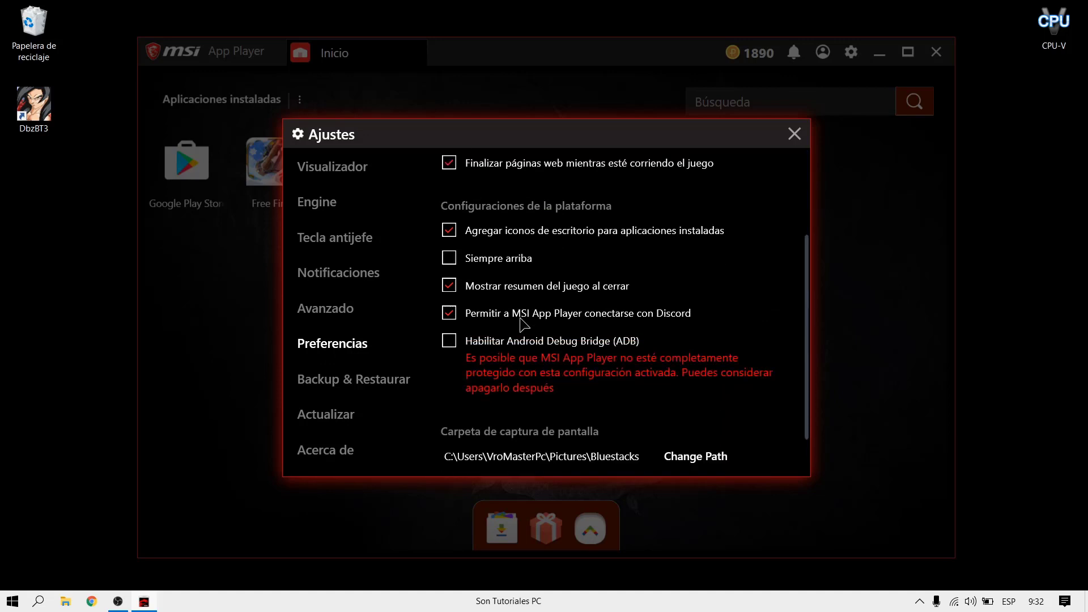
pyautogui.scroll(-1, 523, 326)
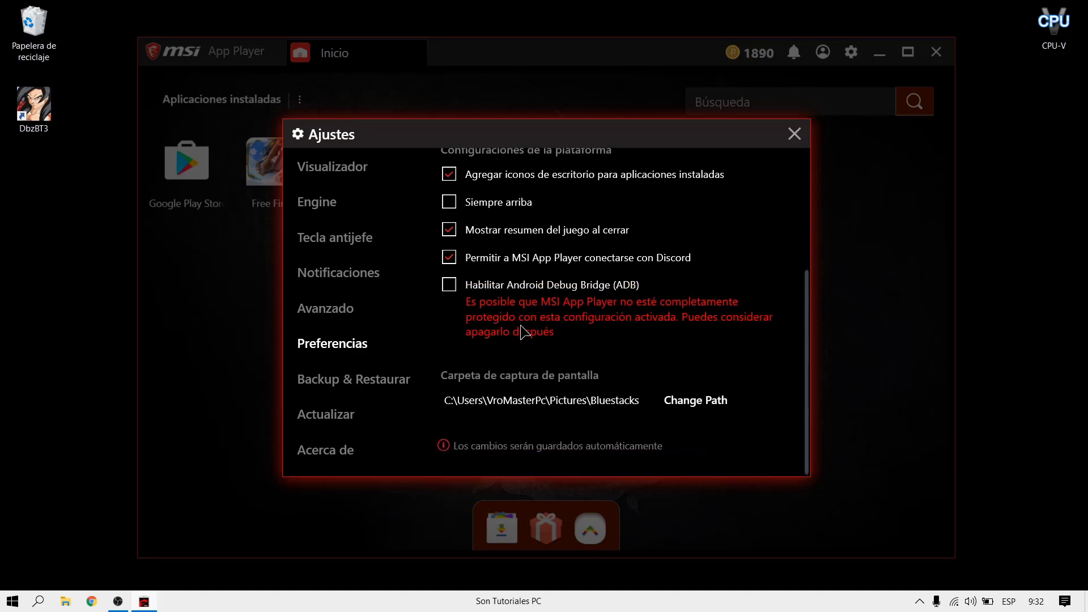
pyautogui.click(333, 381)
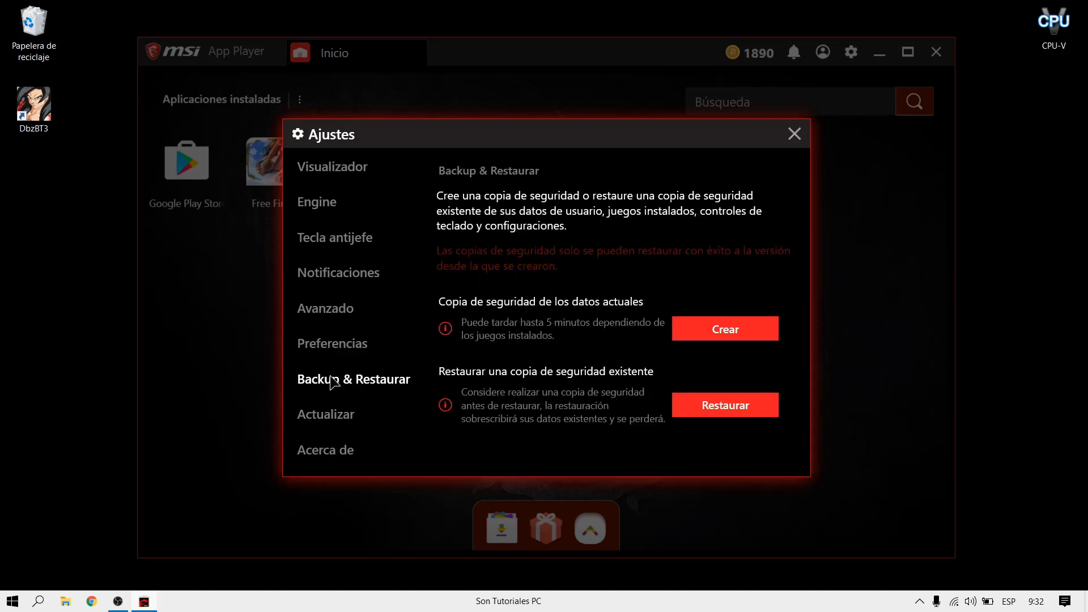
pyautogui.click(324, 417)
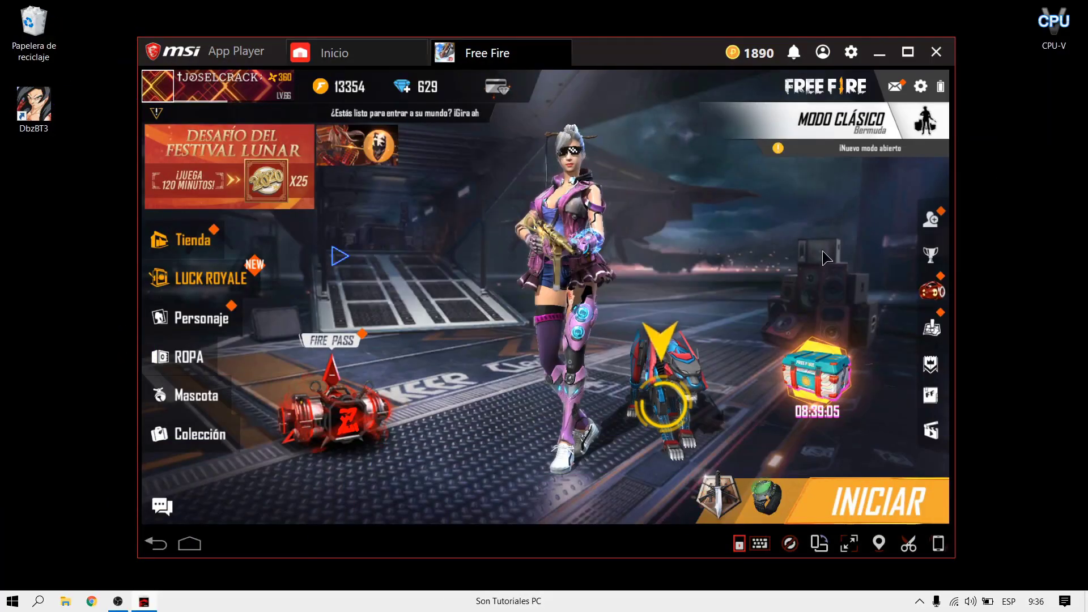
# Set the FPS ALTOS option to NORMAL in Free Fire's general settings and check the sensitivity values
pyautogui.click(923, 89)
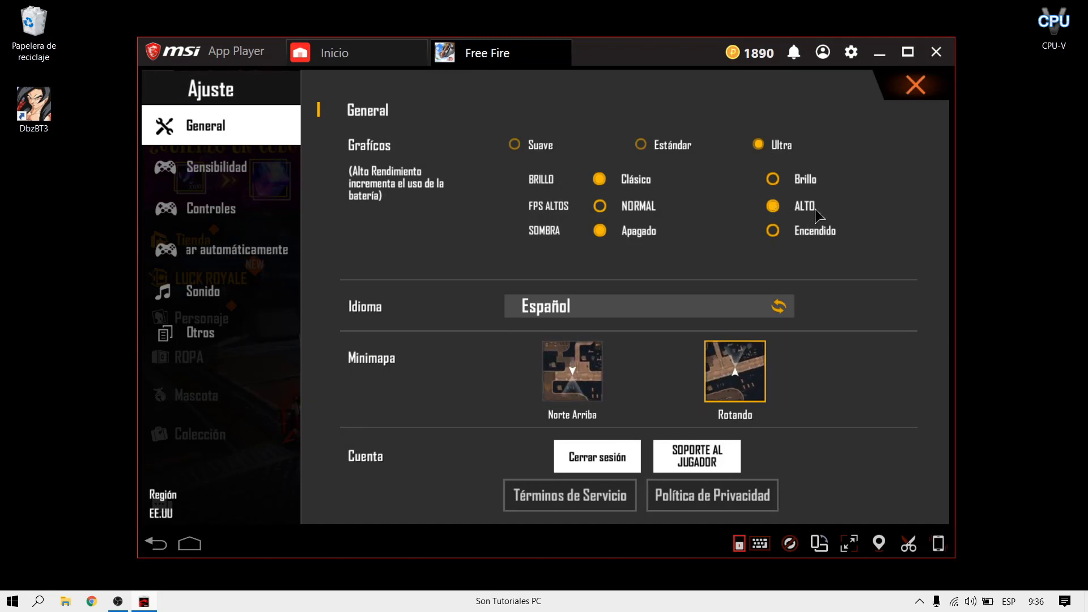
pyautogui.click(599, 207)
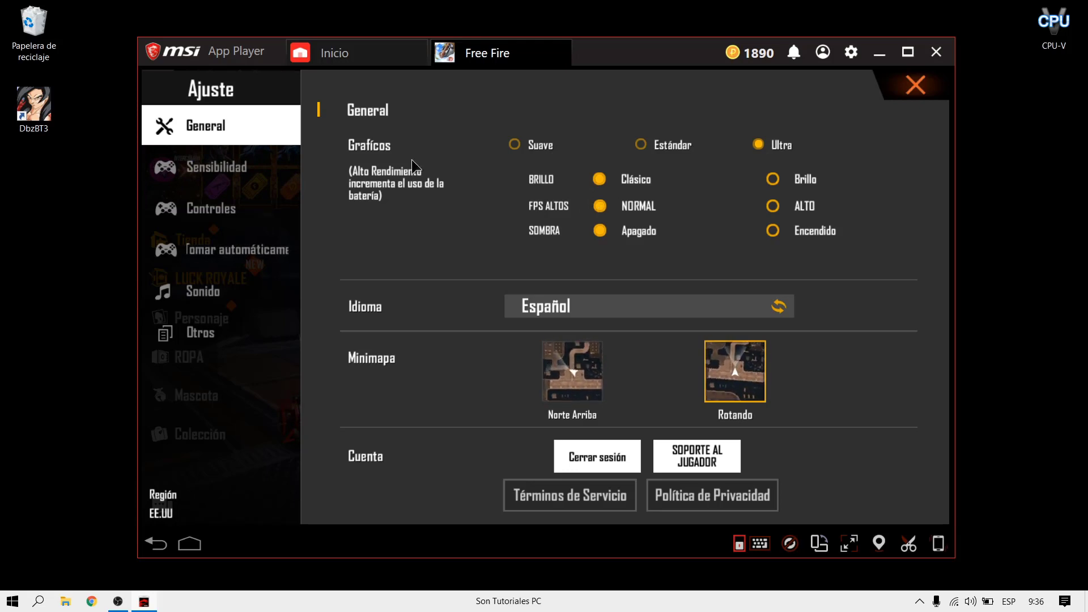
pyautogui.click(243, 170)
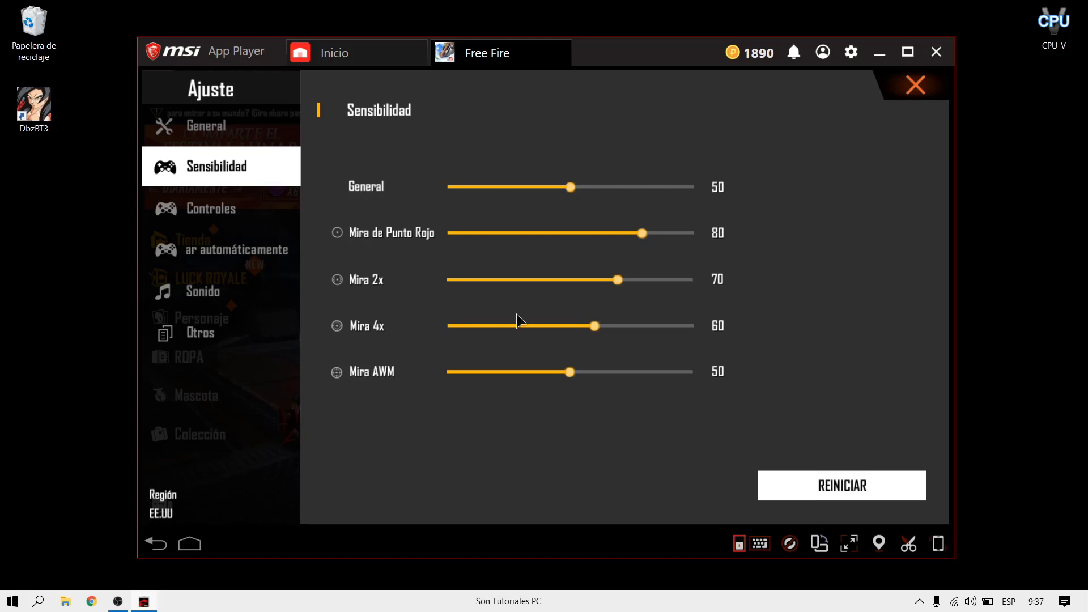
# Open the custom HUD editor from Free Fire's control settings and reset the button layout to Diseño Clásico
pyautogui.click(261, 212)
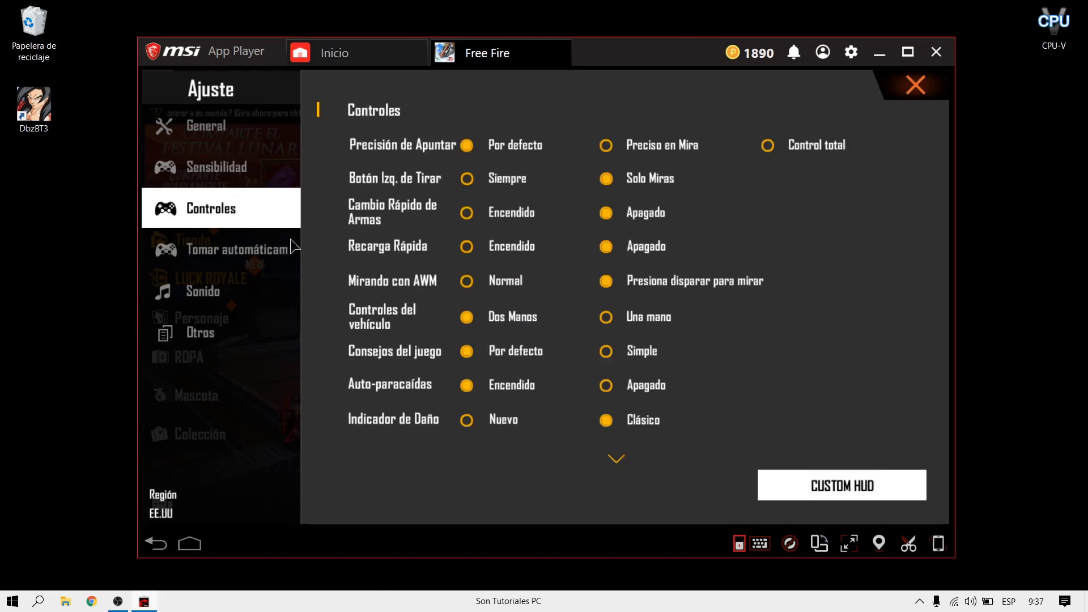
pyautogui.scroll(-1, 627, 260)
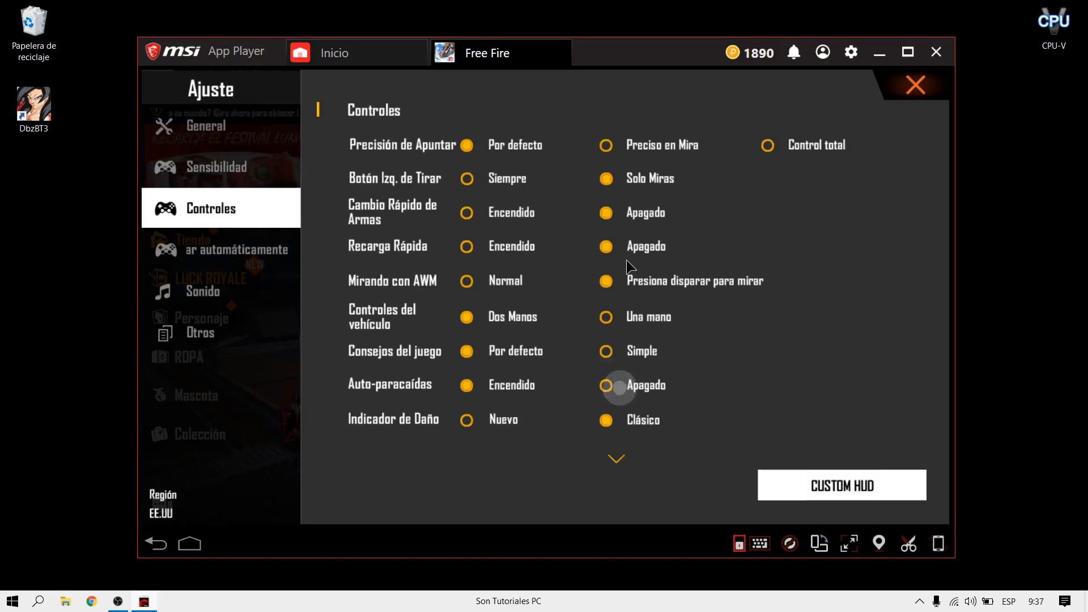
pyautogui.click(876, 488)
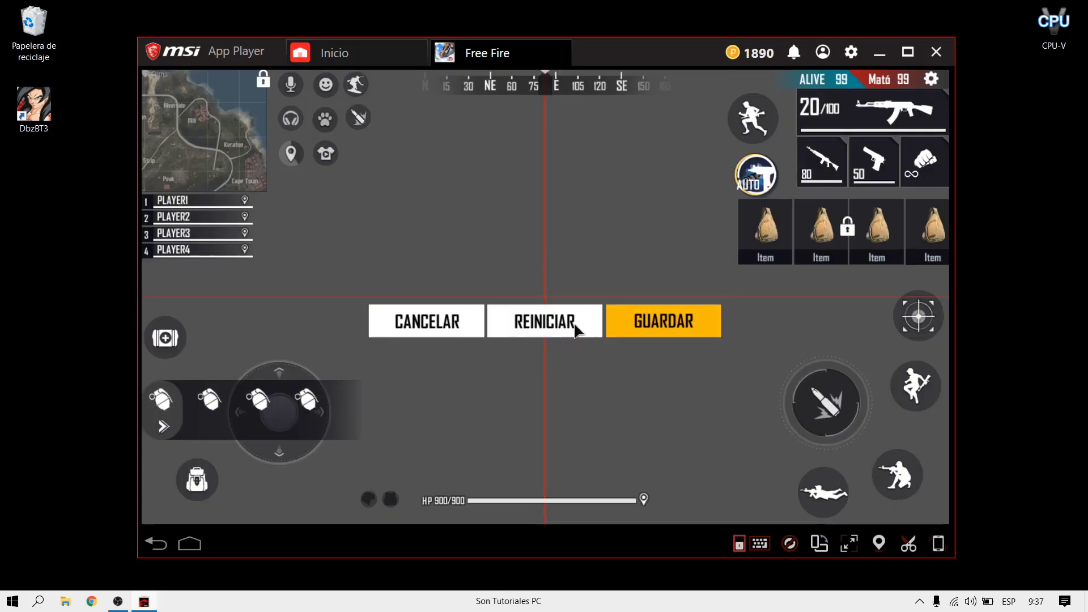
pyautogui.click(542, 322)
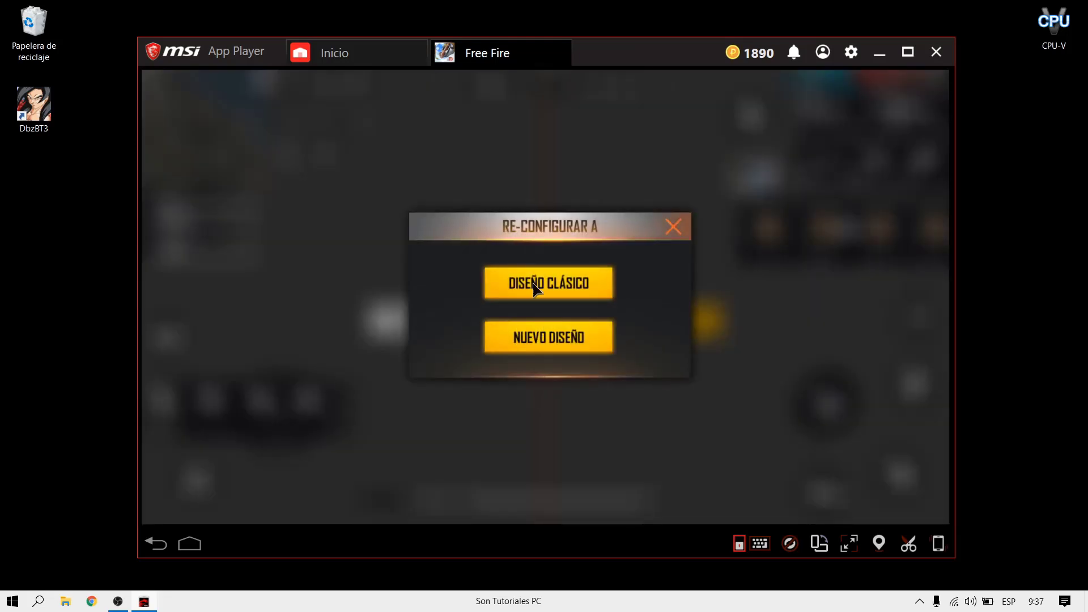
pyautogui.click(595, 289)
# Arrange the shirt, paw, emote, surfboard and left fire buttons beside the voice icons, shrinking the last two to minimum size
pyautogui.moveTo(352, 104); pyautogui.dragTo(325, 89)
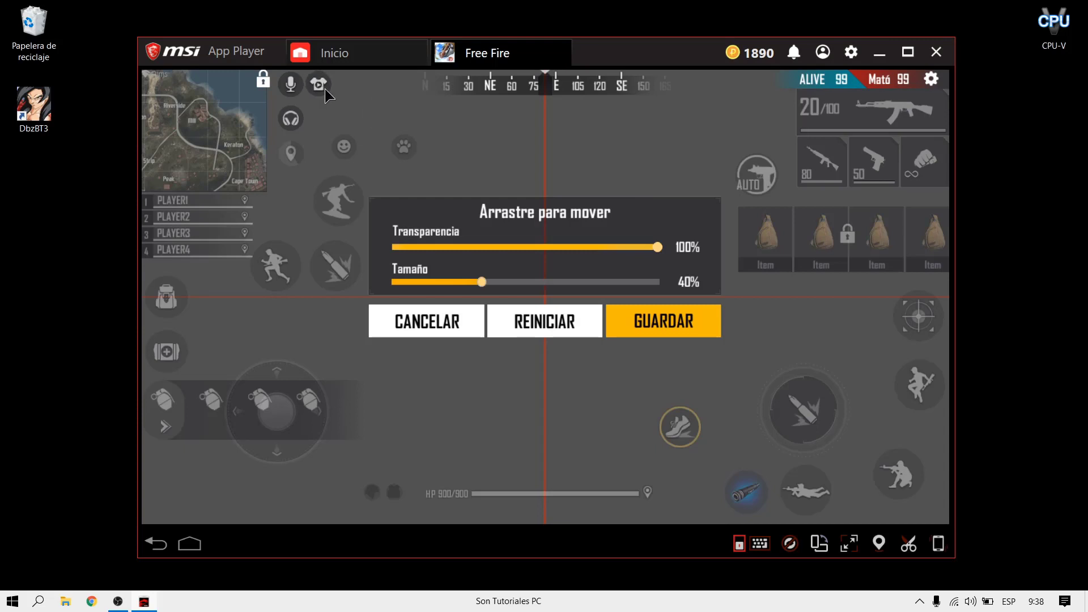
pyautogui.moveTo(404, 147); pyautogui.dragTo(325, 153)
pyautogui.click(337, 206)
pyautogui.moveTo(482, 282); pyautogui.dragTo(393, 282)
pyautogui.moveTo(340, 203); pyautogui.dragTo(353, 90)
pyautogui.click(333, 252)
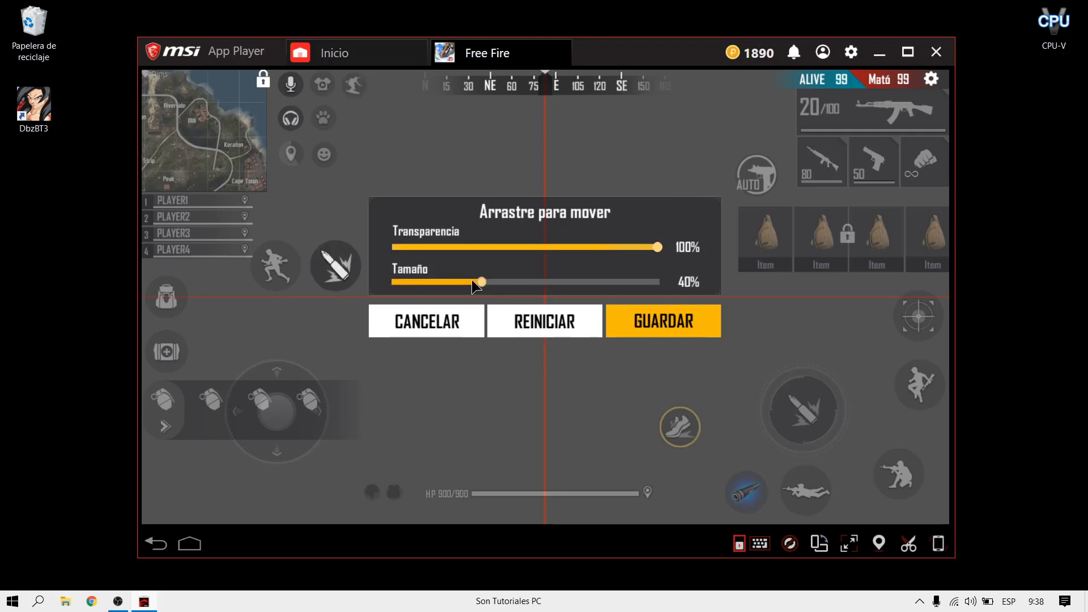
pyautogui.moveTo(472, 280); pyautogui.dragTo(393, 282)
# Move the sprint button beside the current weapon panel and stack the shoe and scope buttons over the AUTO button
pyautogui.click(291, 260)
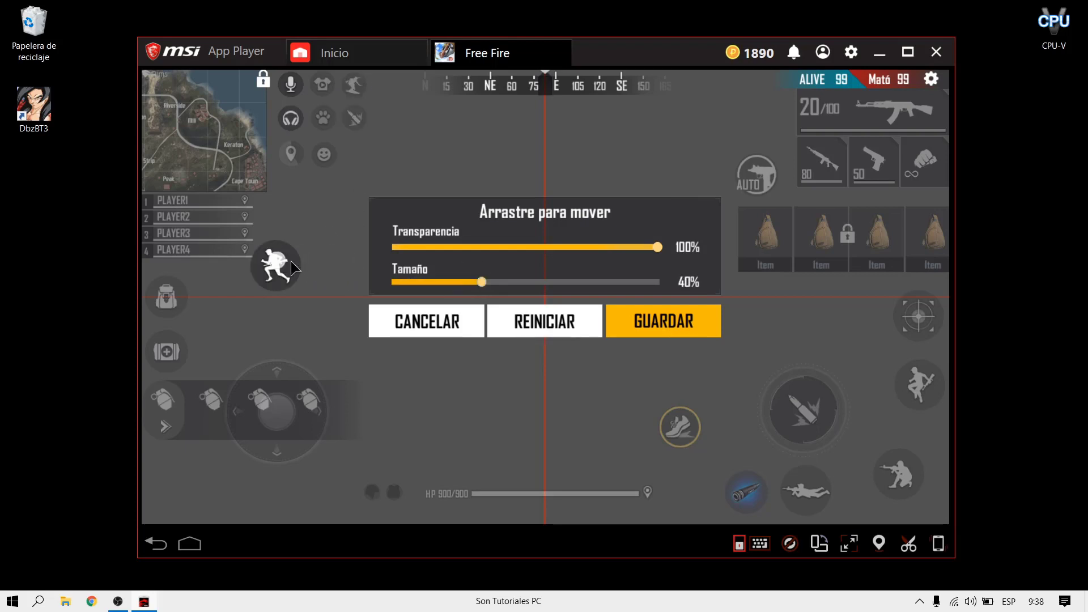
pyautogui.moveTo(291, 261); pyautogui.dragTo(760, 115)
pyautogui.moveTo(678, 420); pyautogui.dragTo(749, 179)
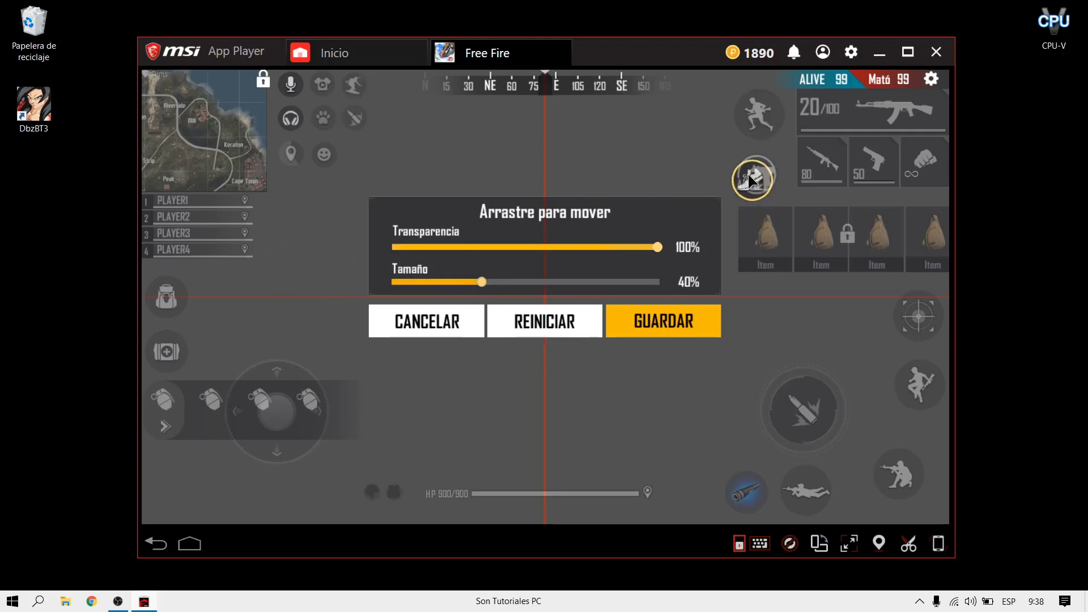
pyautogui.moveTo(747, 491); pyautogui.dragTo(756, 175)
# Select the movement joystick in the HUD layout for adjustment
pyautogui.click(289, 452)
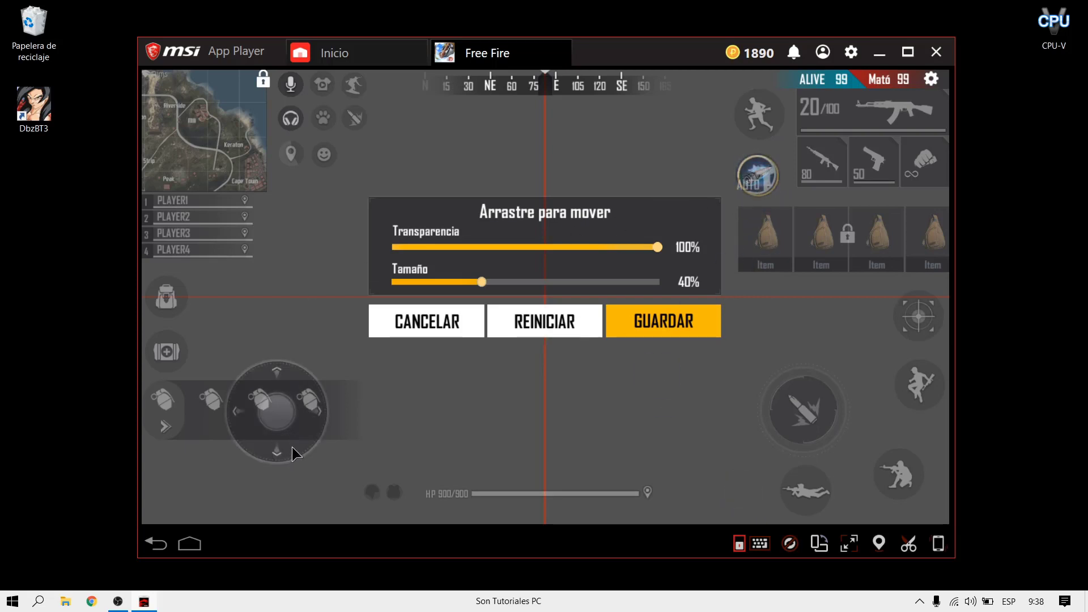